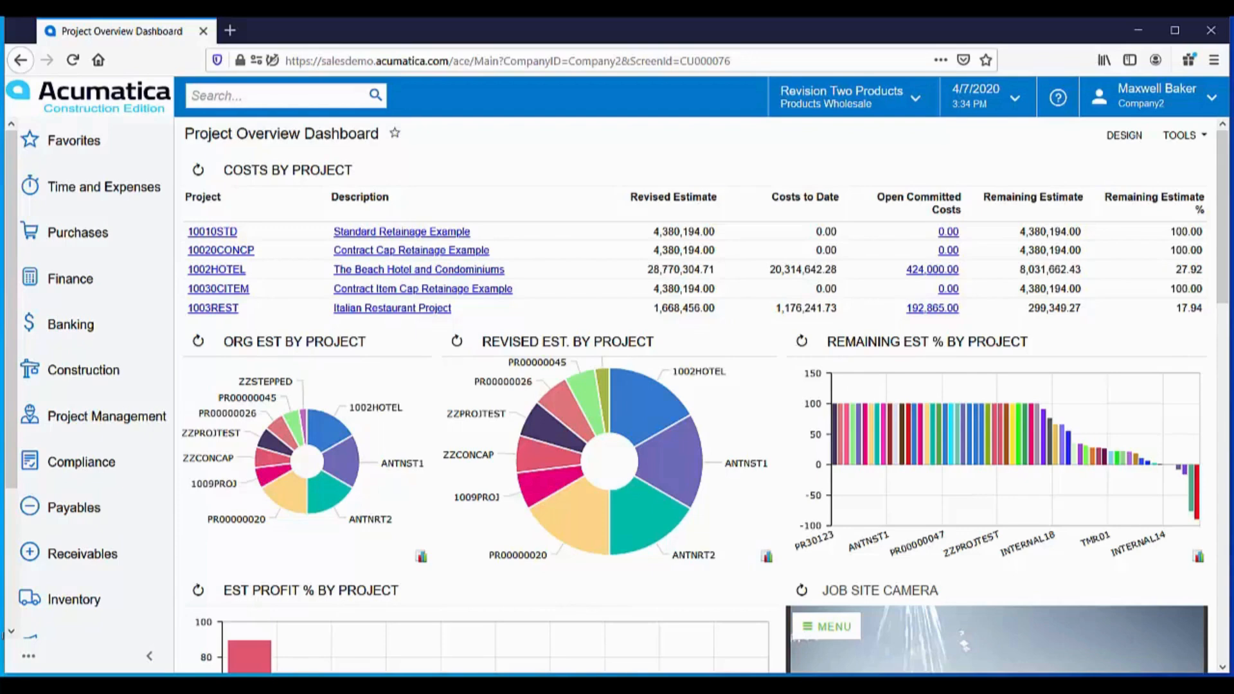
Open the Alcon Lighting purchase order dated 4/7/2020, take it off hold and save it
{"action": "left_click", "coordinate": [79, 243]}
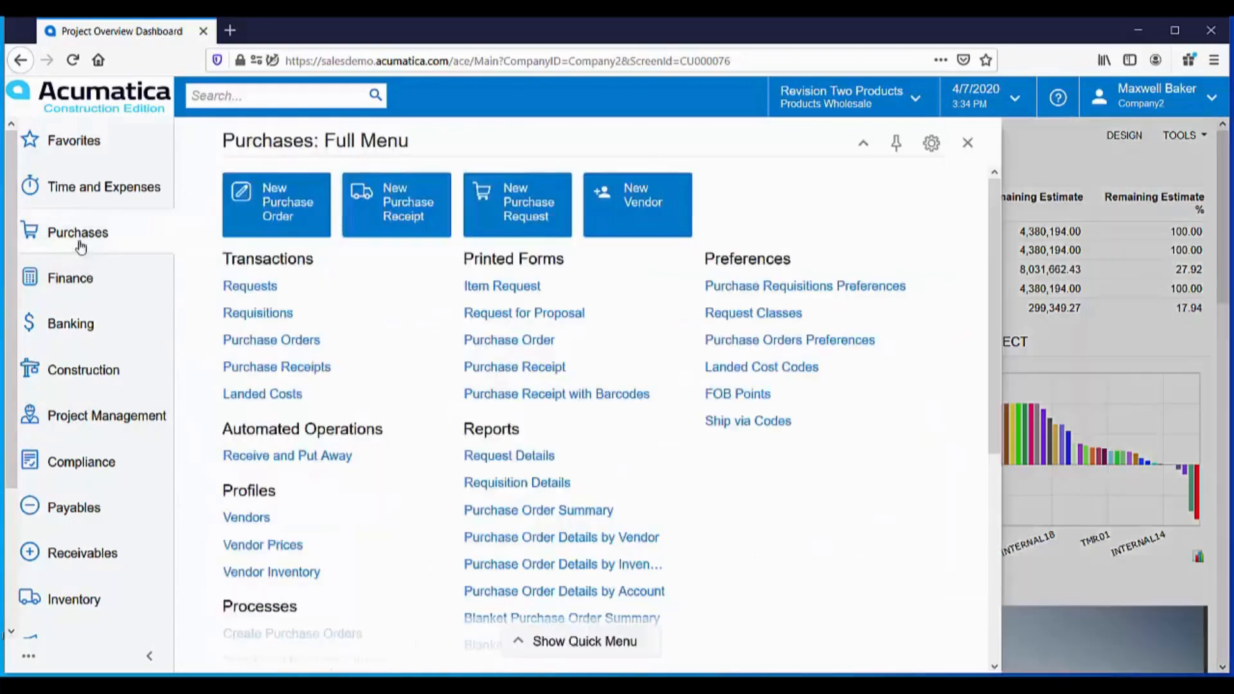
{"action": "left_click", "coordinate": [270, 340]}
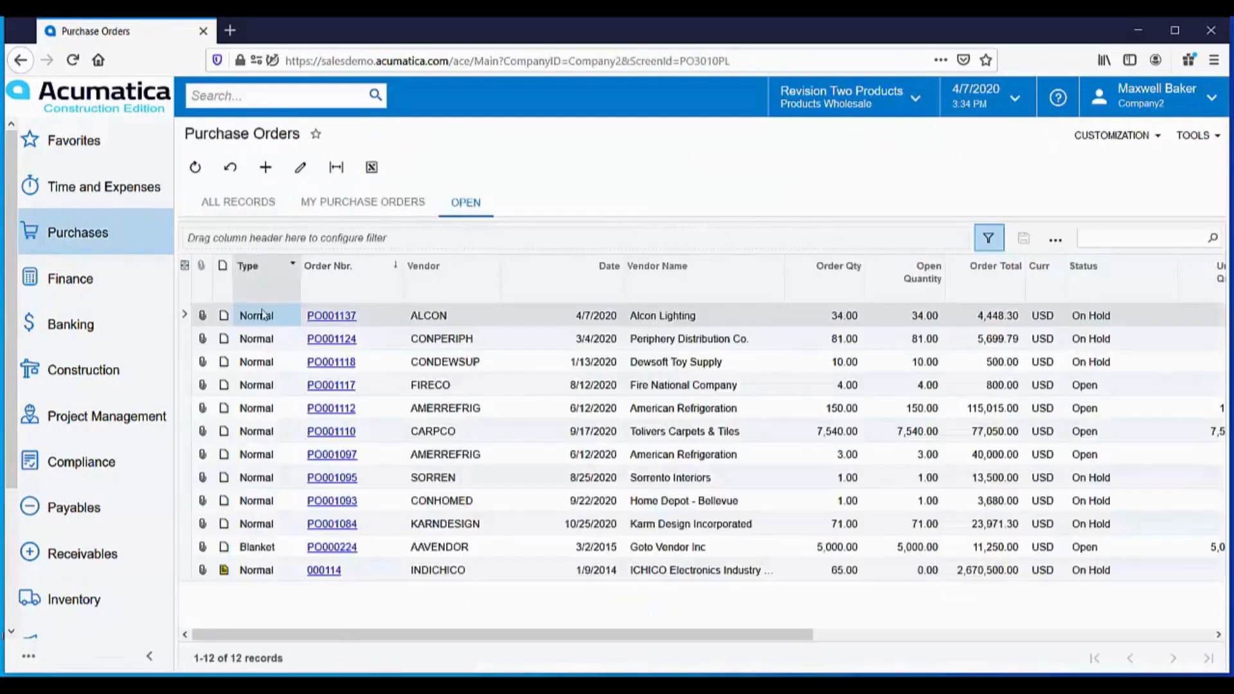
{"action": "left_click", "coordinate": [325, 318]}
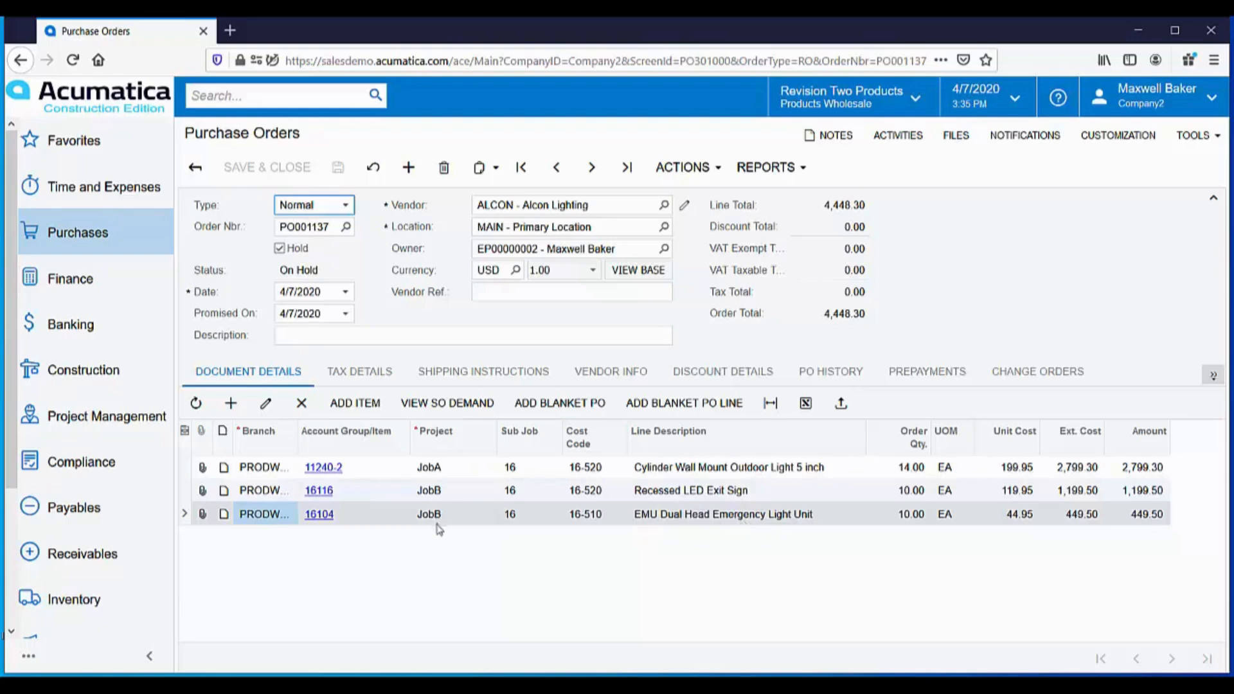
{"action": "left_click", "coordinate": [280, 249]}
{"action": "left_click", "coordinate": [280, 248]}
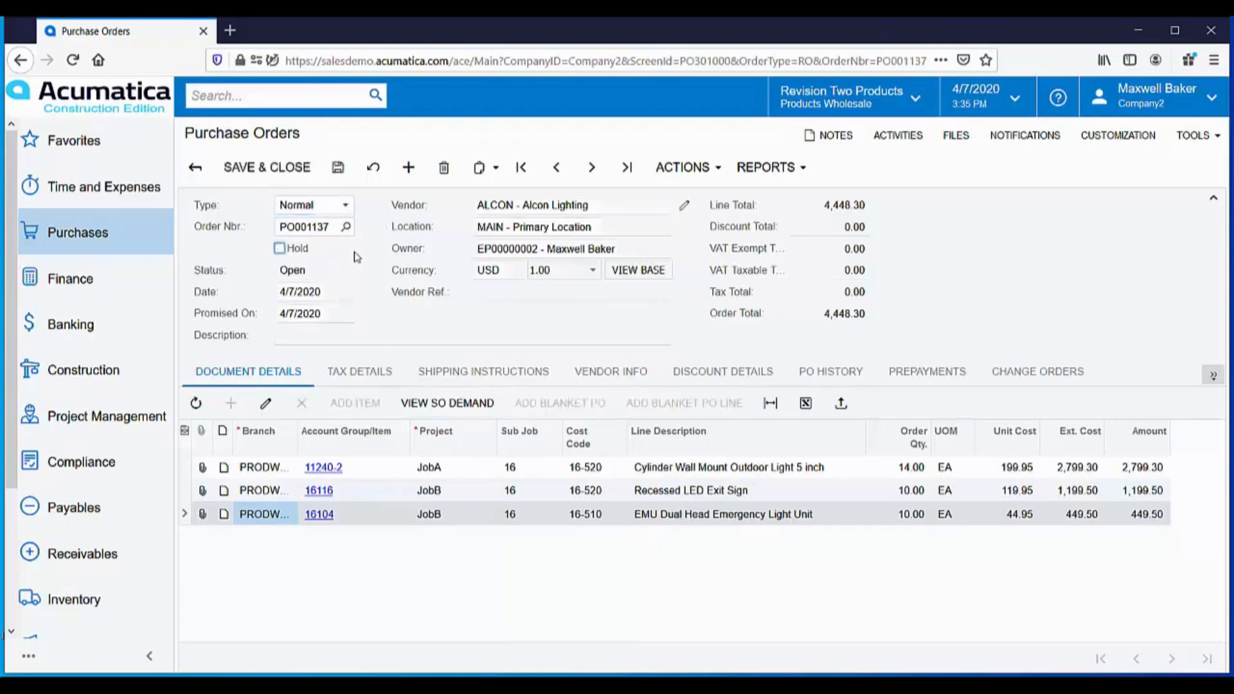
{"action": "left_click", "coordinate": [338, 168]}
Email the purchase order to the vendor and check the email logged in the order's activities
{"action": "left_click", "coordinate": [717, 169]}
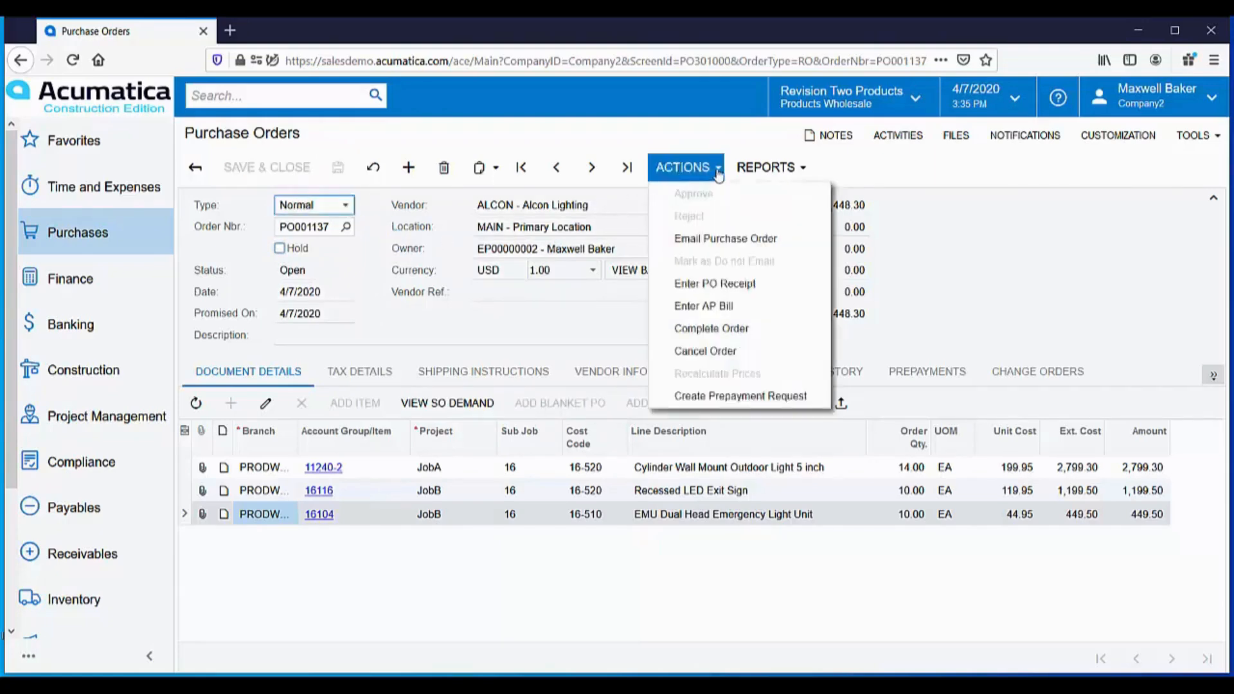
{"action": "left_click", "coordinate": [706, 240]}
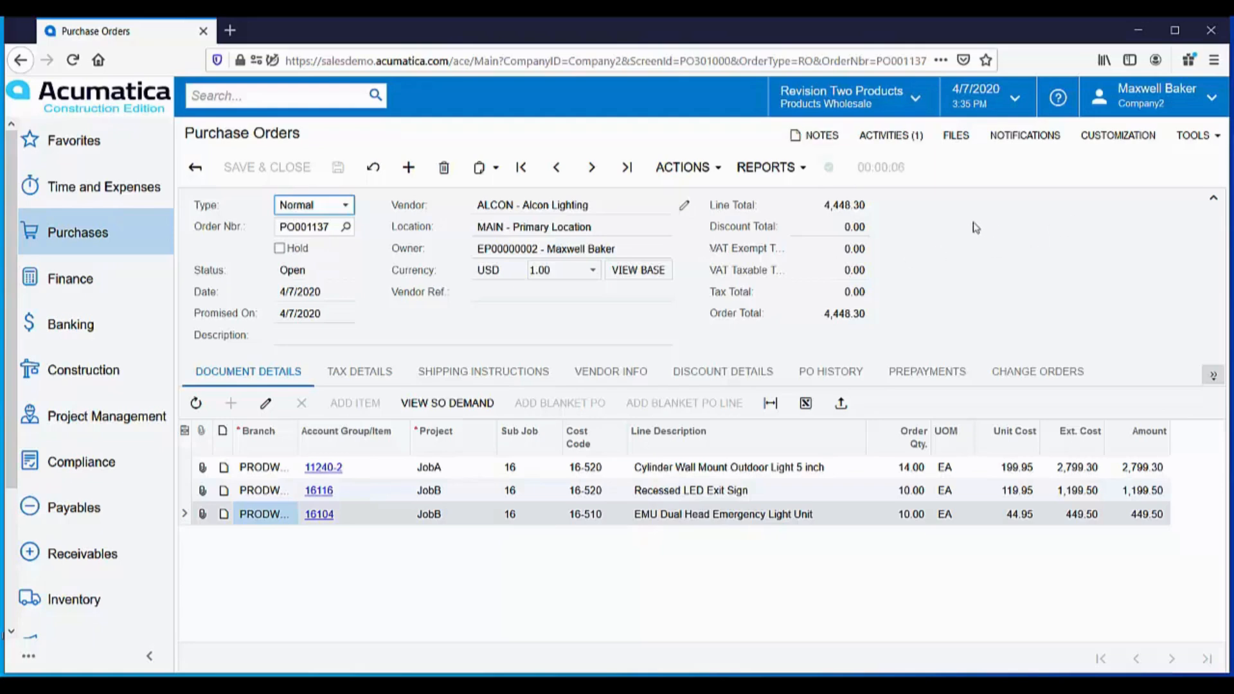
{"action": "left_click", "coordinate": [890, 139]}
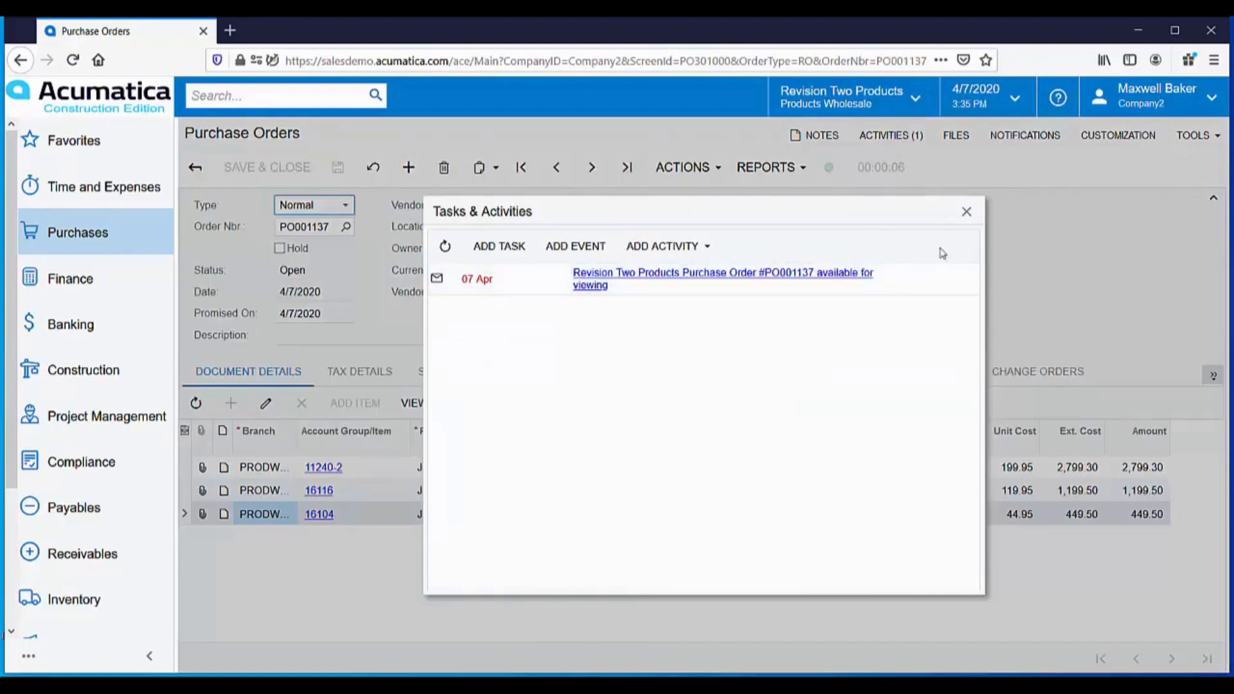
{"action": "left_click", "coordinate": [967, 213]}
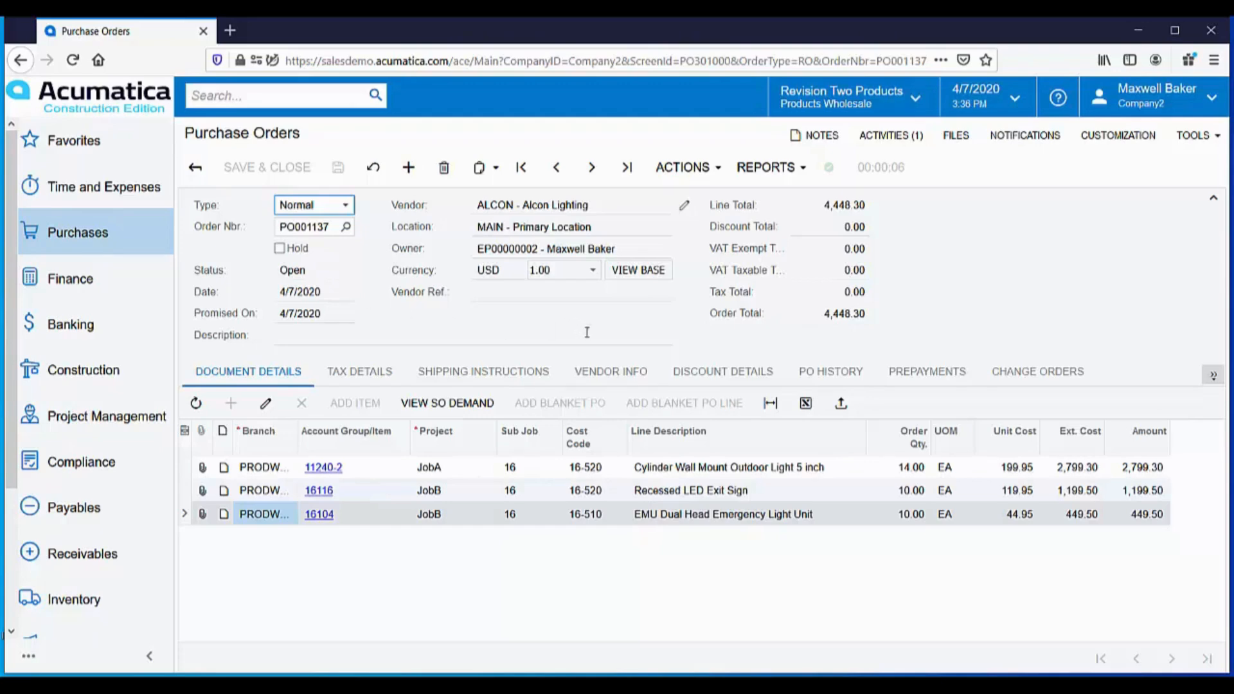
Enter a purchase receipt for the Alcon Lighting order with Create Bill turned off, and release it
{"action": "left_click", "coordinate": [713, 172]}
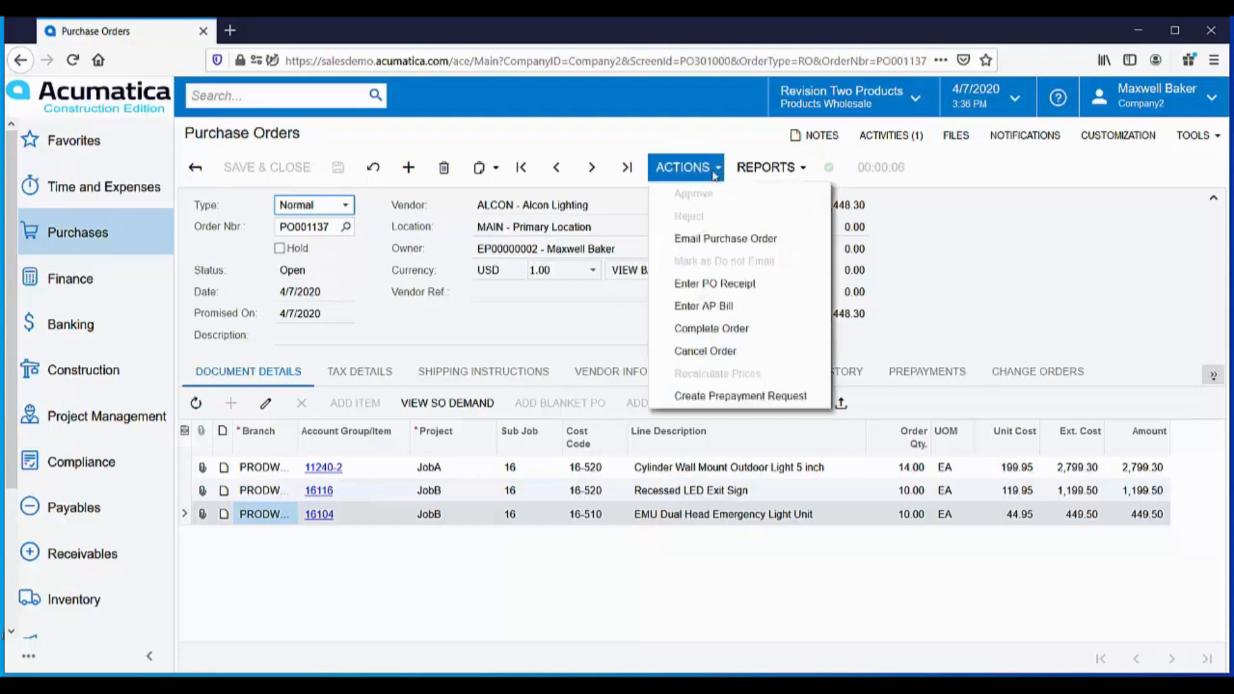
{"action": "left_click", "coordinate": [718, 291]}
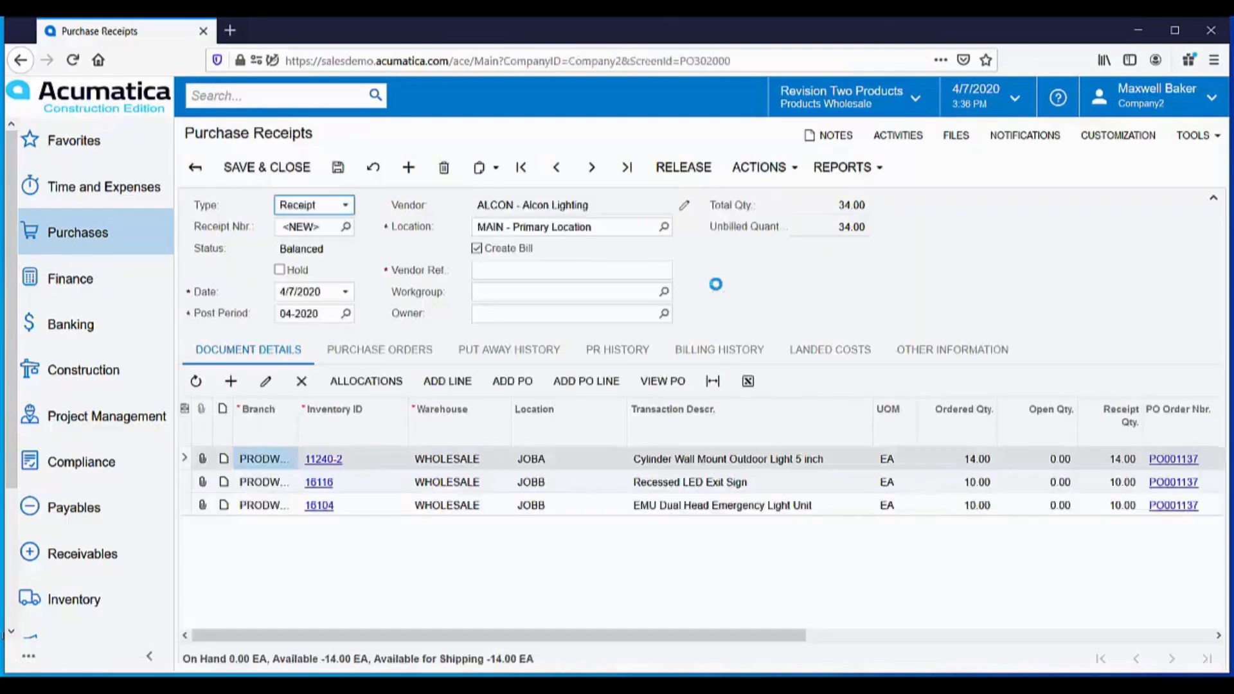
{"action": "left_click", "coordinate": [477, 249]}
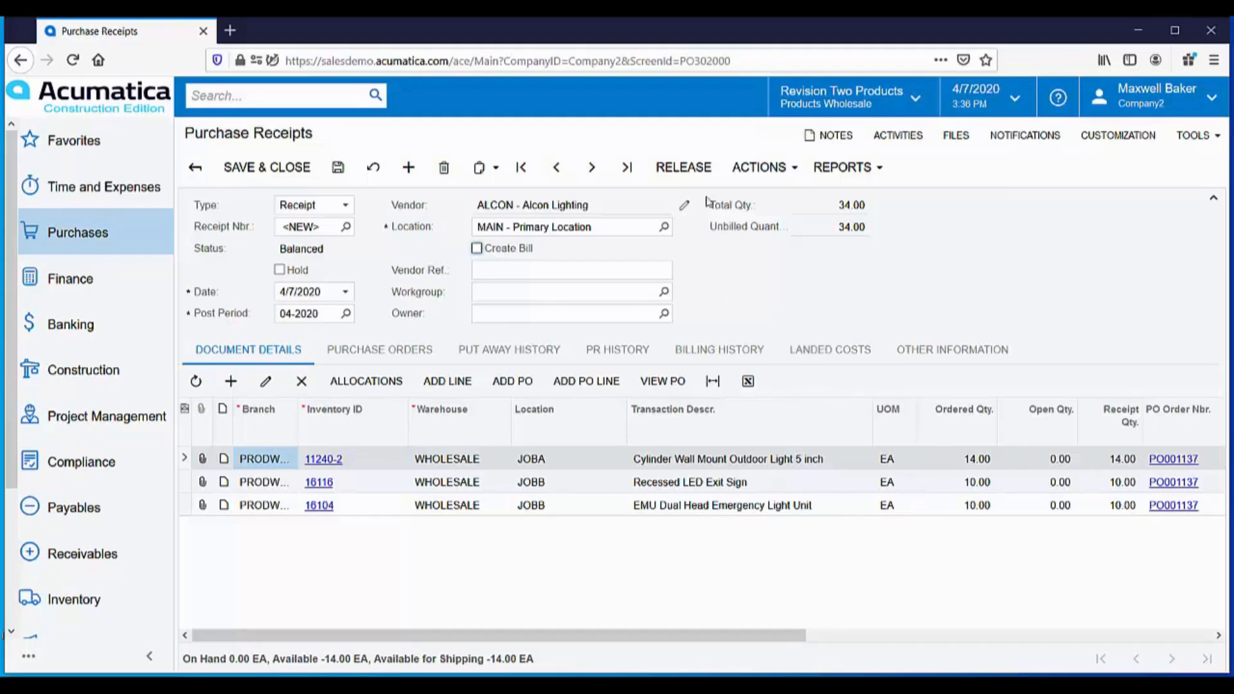
{"action": "left_click", "coordinate": [680, 172]}
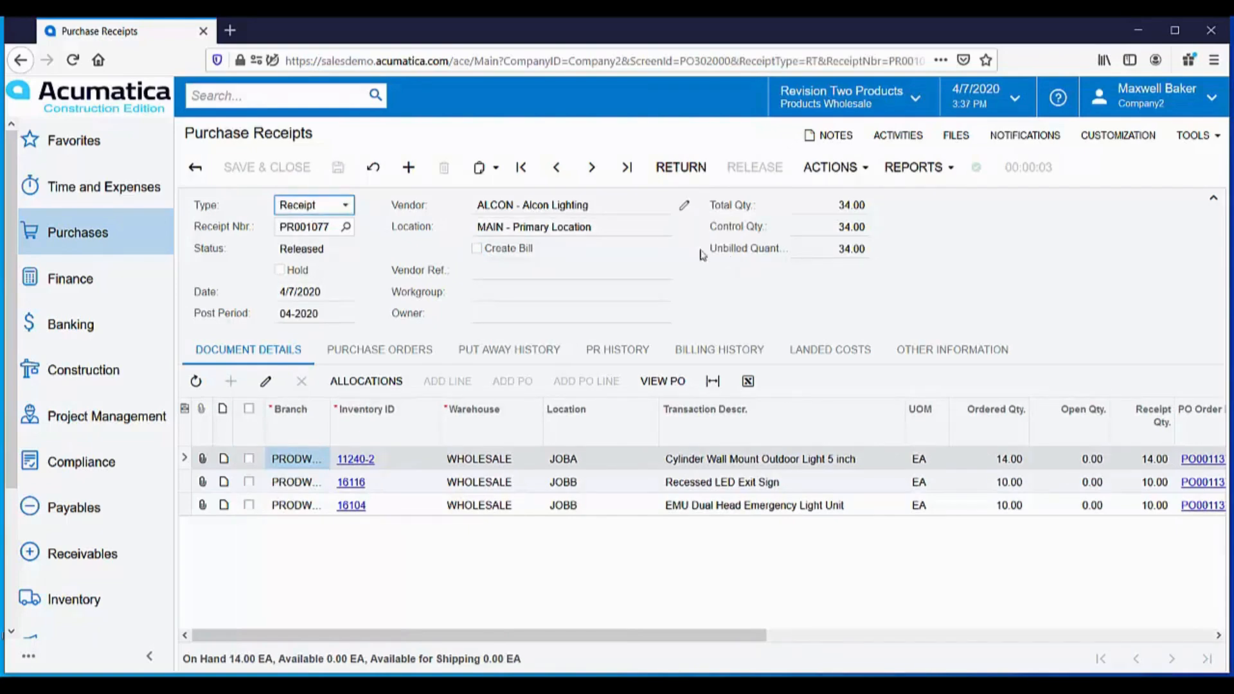
Review the JobA project's commitments, including the details of its Alcon Lighting purchase order, and its balances
{"action": "left_click", "coordinate": [80, 377]}
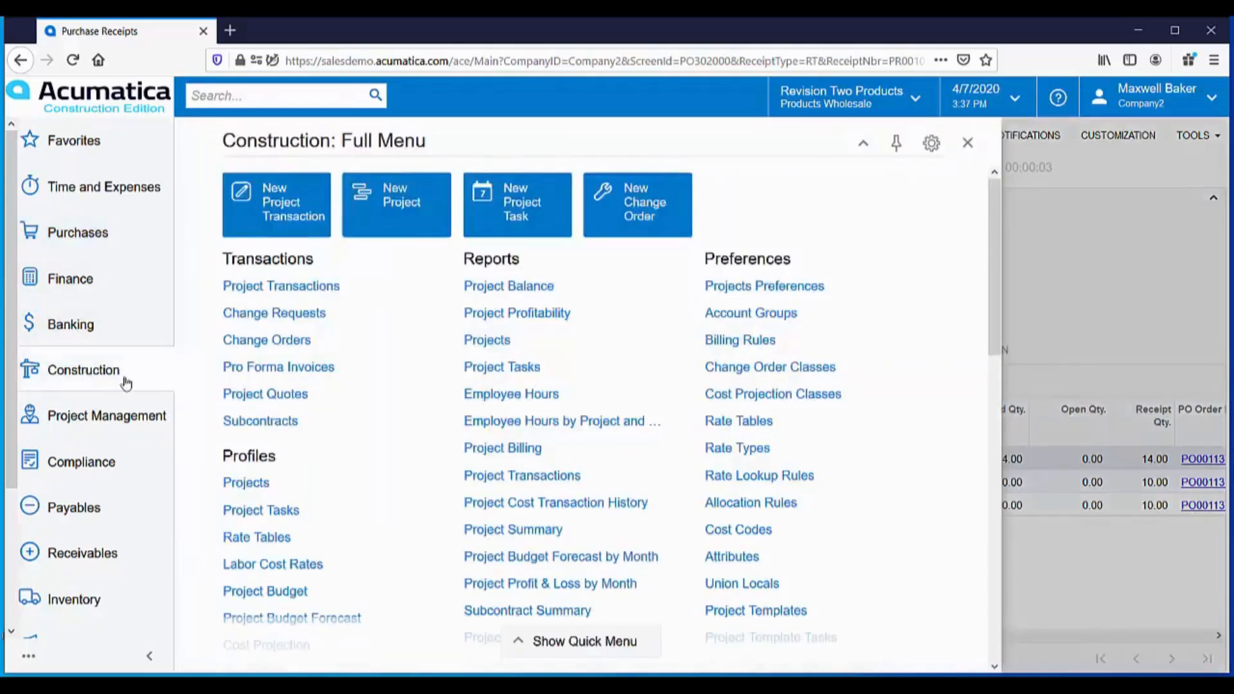
{"action": "left_click", "coordinate": [219, 484]}
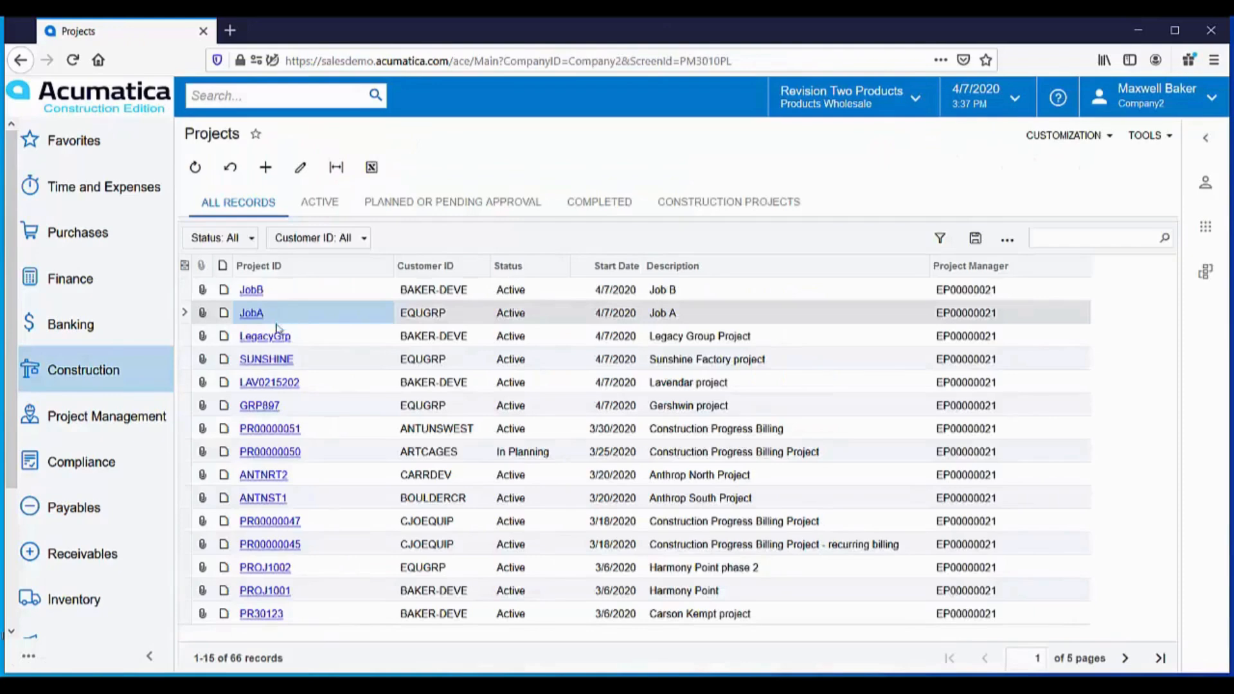
{"action": "left_click", "coordinate": [252, 321]}
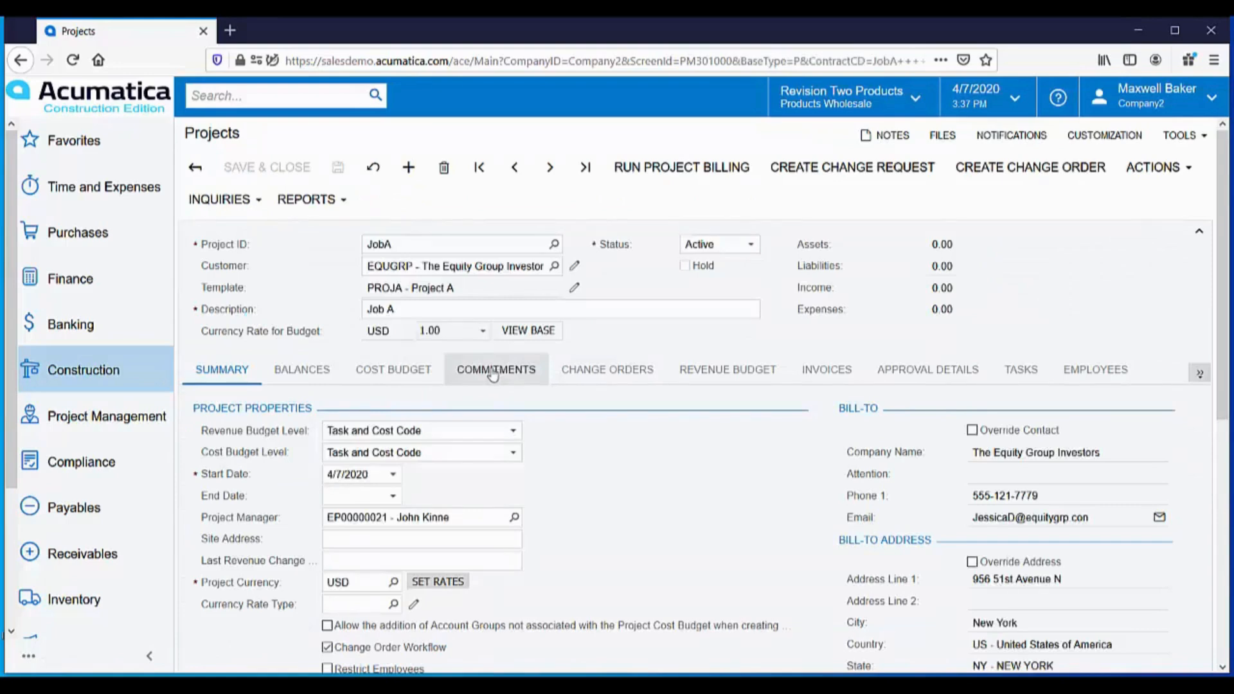
{"action": "left_click", "coordinate": [493, 373]}
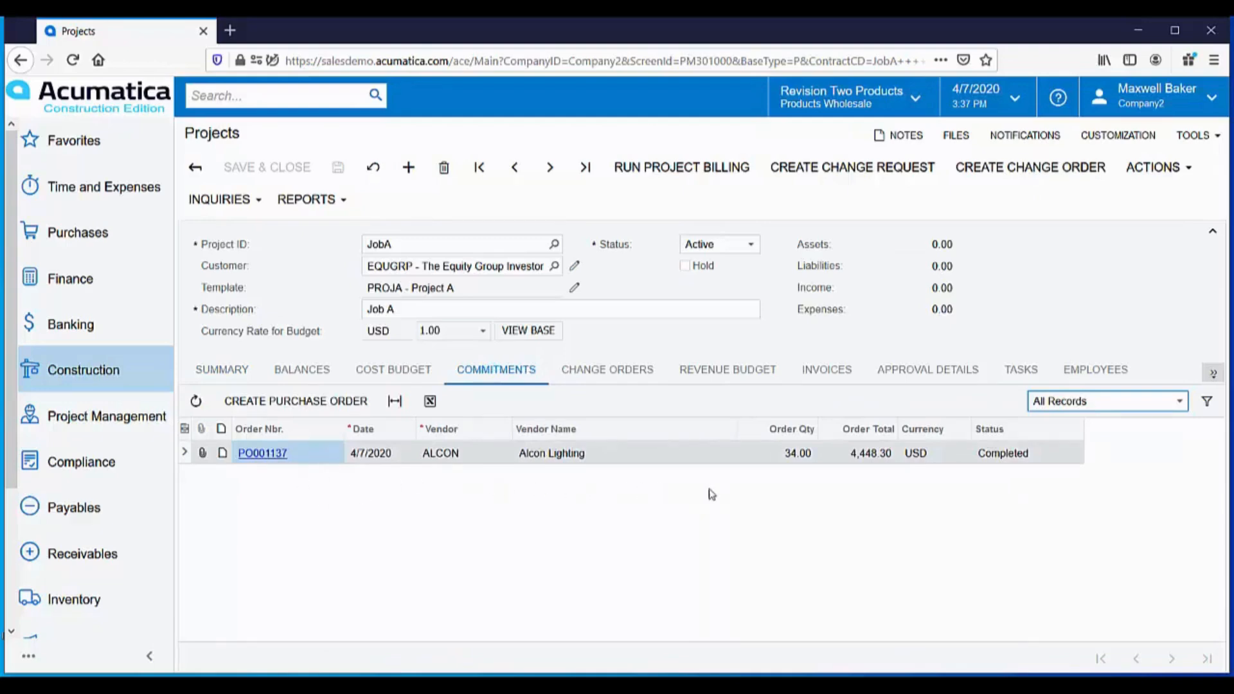
{"action": "left_click", "coordinate": [247, 454]}
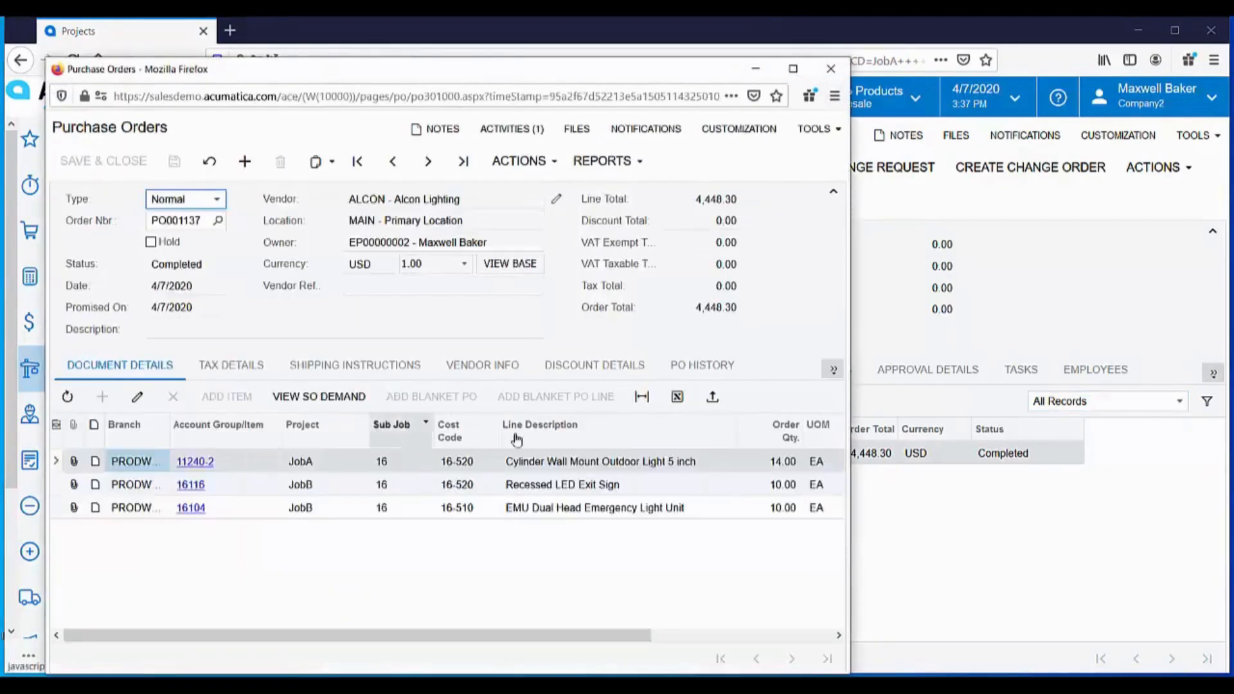
{"action": "left_click", "coordinate": [831, 68]}
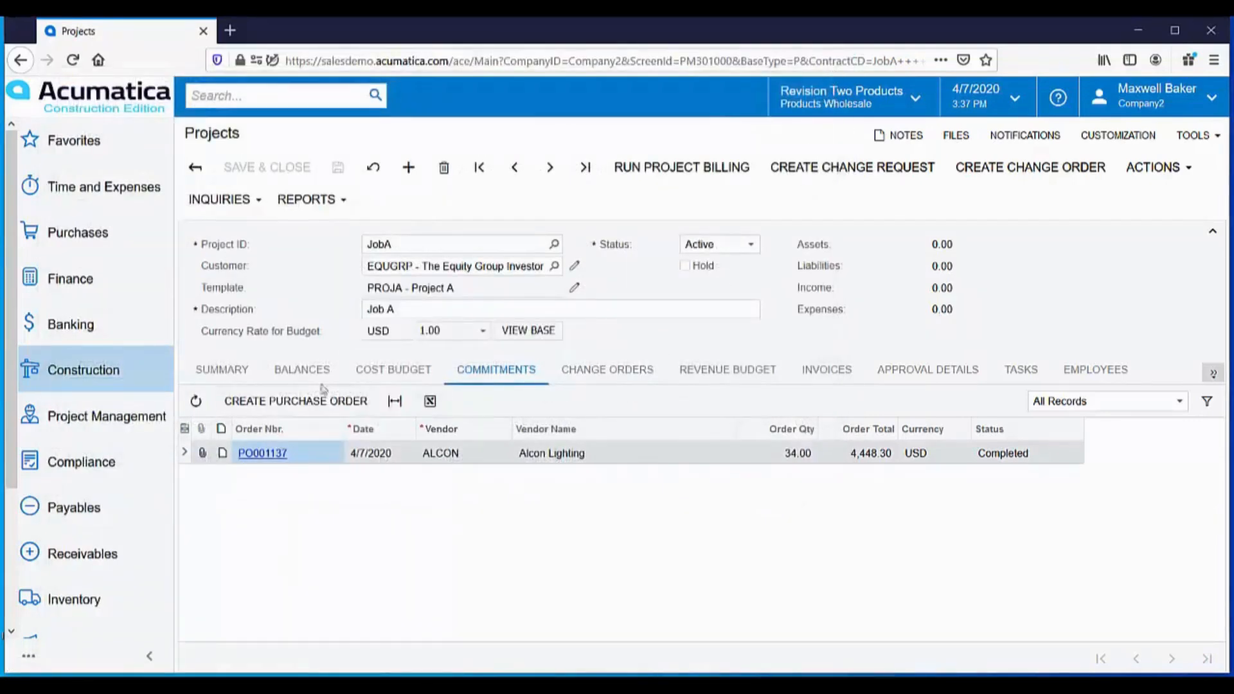
{"action": "left_click", "coordinate": [299, 374]}
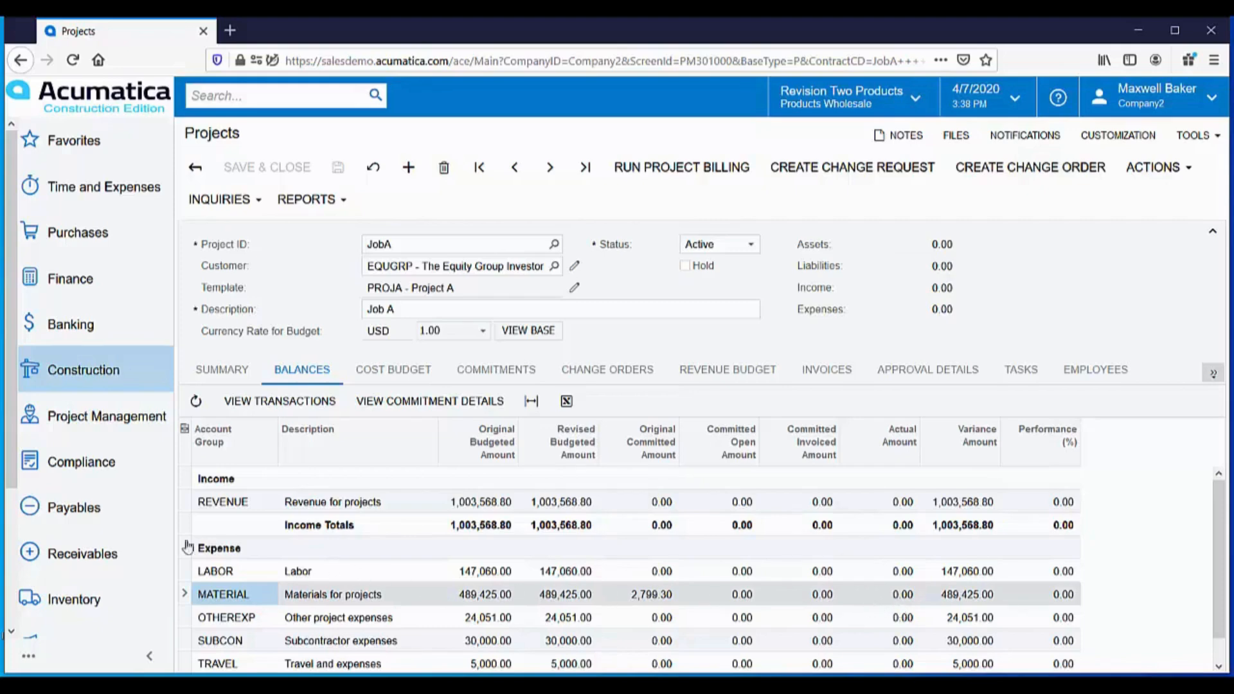
Open the on-hold inventory issue dated 4/7/2020, review its project and cost code lines, take it off hold and release it
{"action": "left_click", "coordinate": [73, 604]}
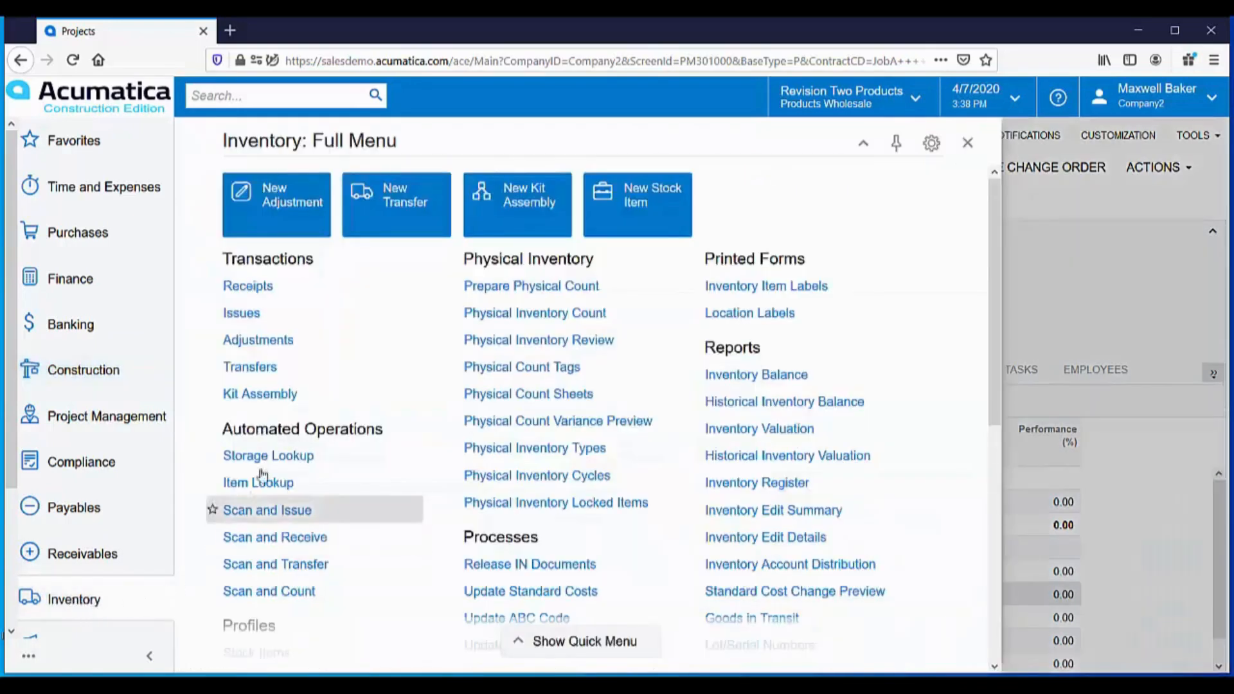
{"action": "left_click", "coordinate": [249, 313]}
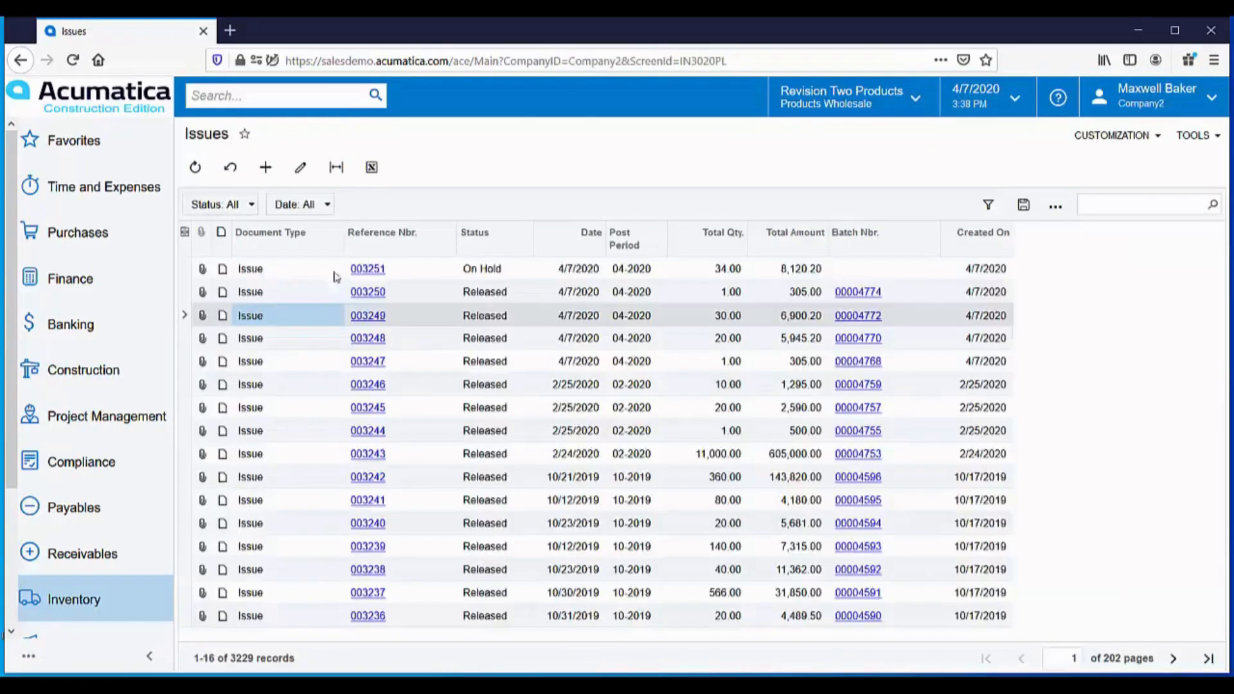
{"action": "left_click", "coordinate": [369, 270]}
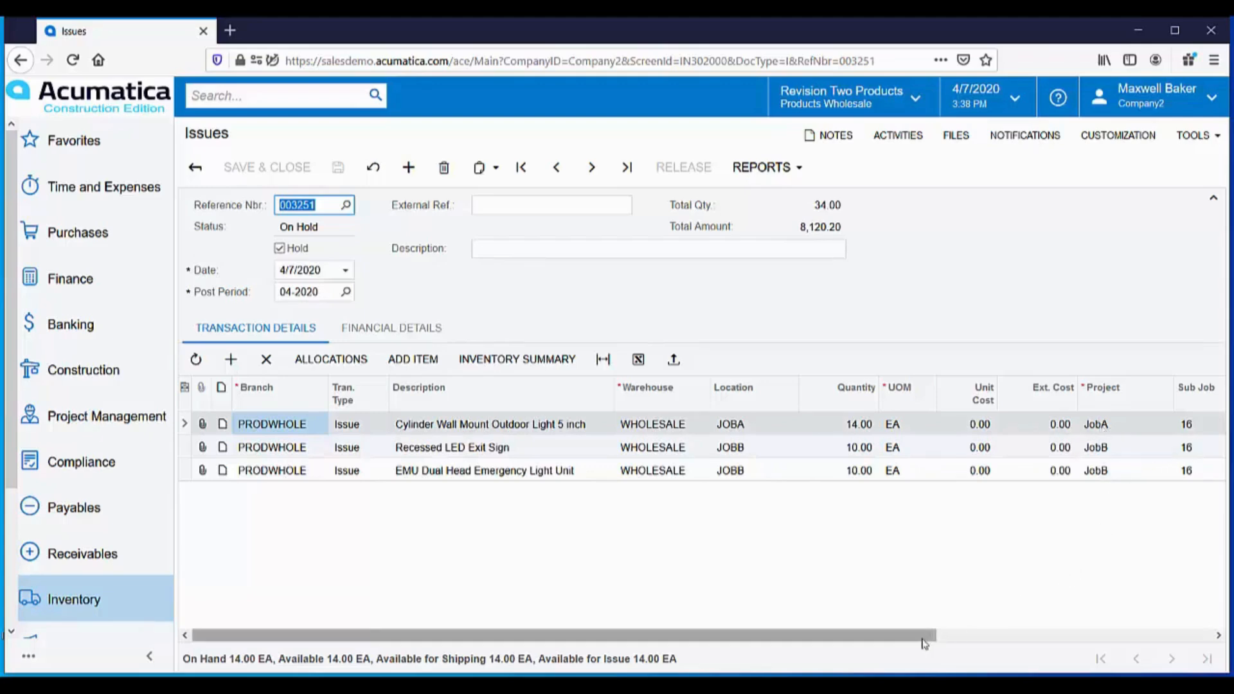
{"action": "left_click_drag", "start_coordinate": [926, 636], "coordinate": [1101, 636]}
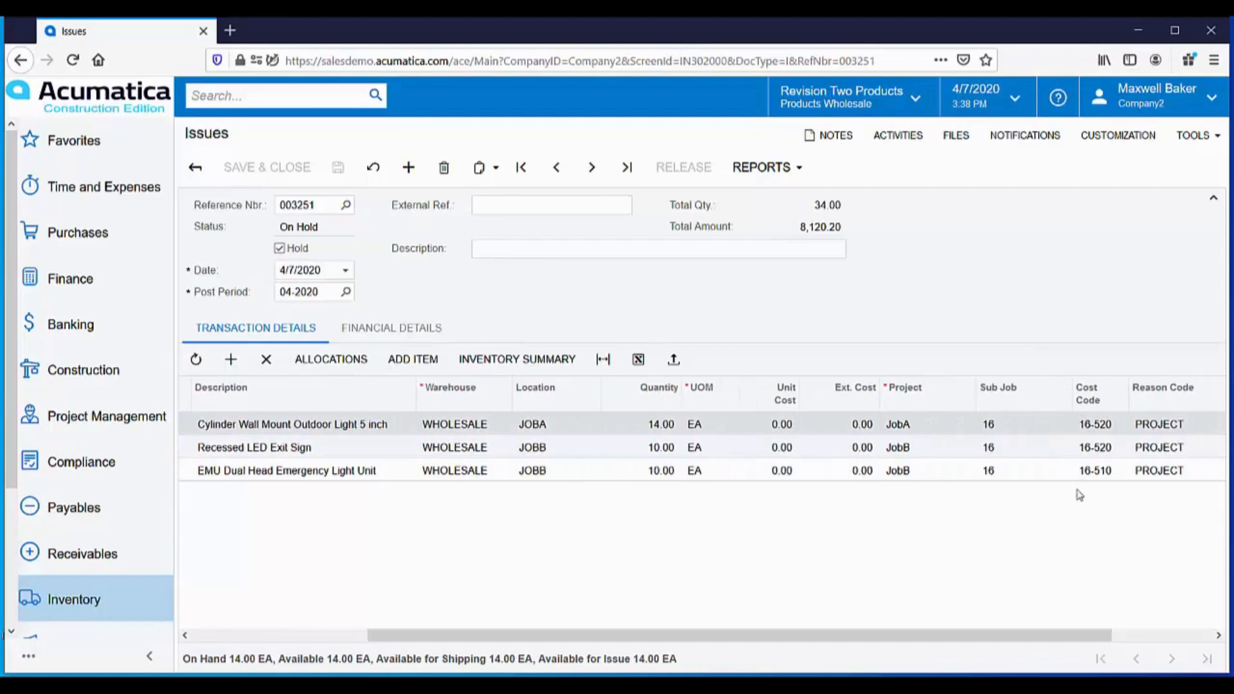
{"action": "left_click_drag", "start_coordinate": [971, 637], "coordinate": [611, 322]}
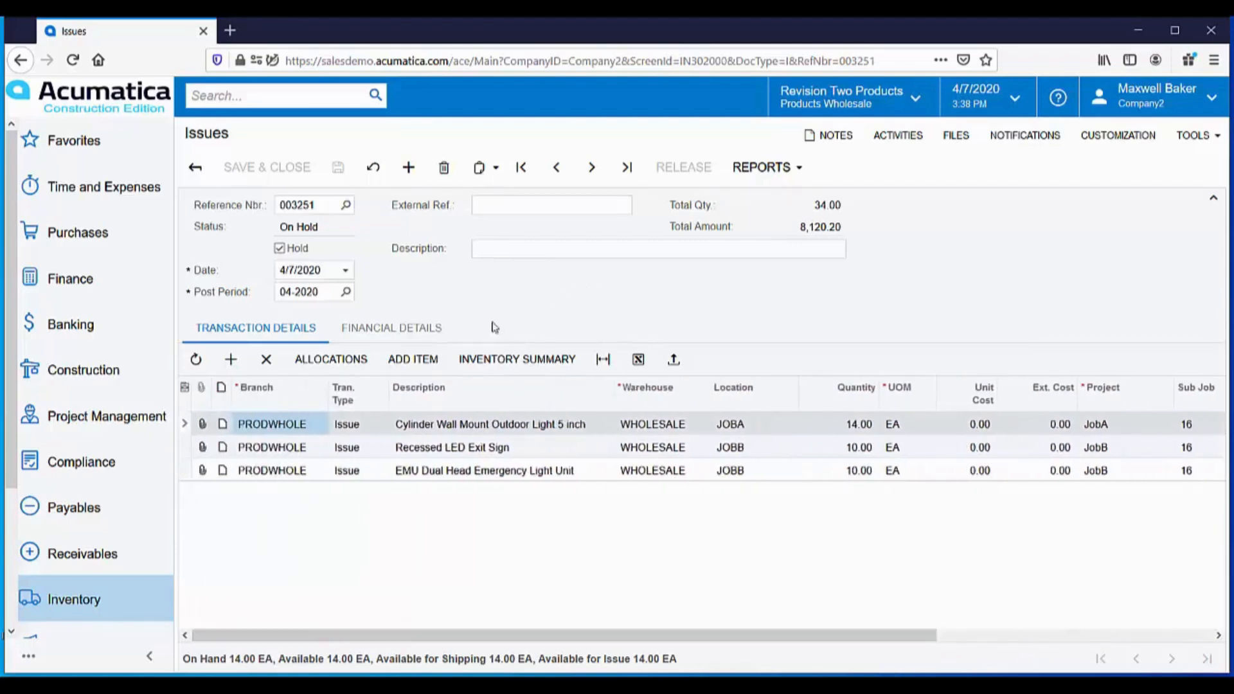
{"action": "left_click", "coordinate": [281, 250]}
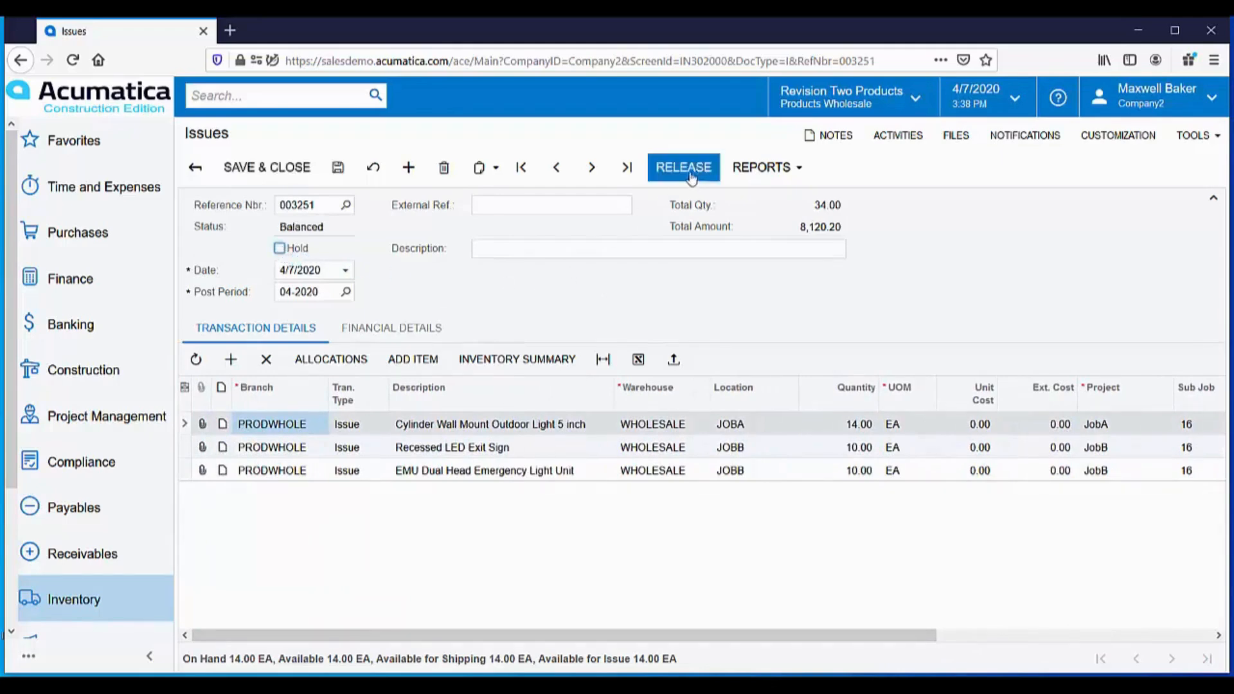
{"action": "left_click", "coordinate": [685, 169]}
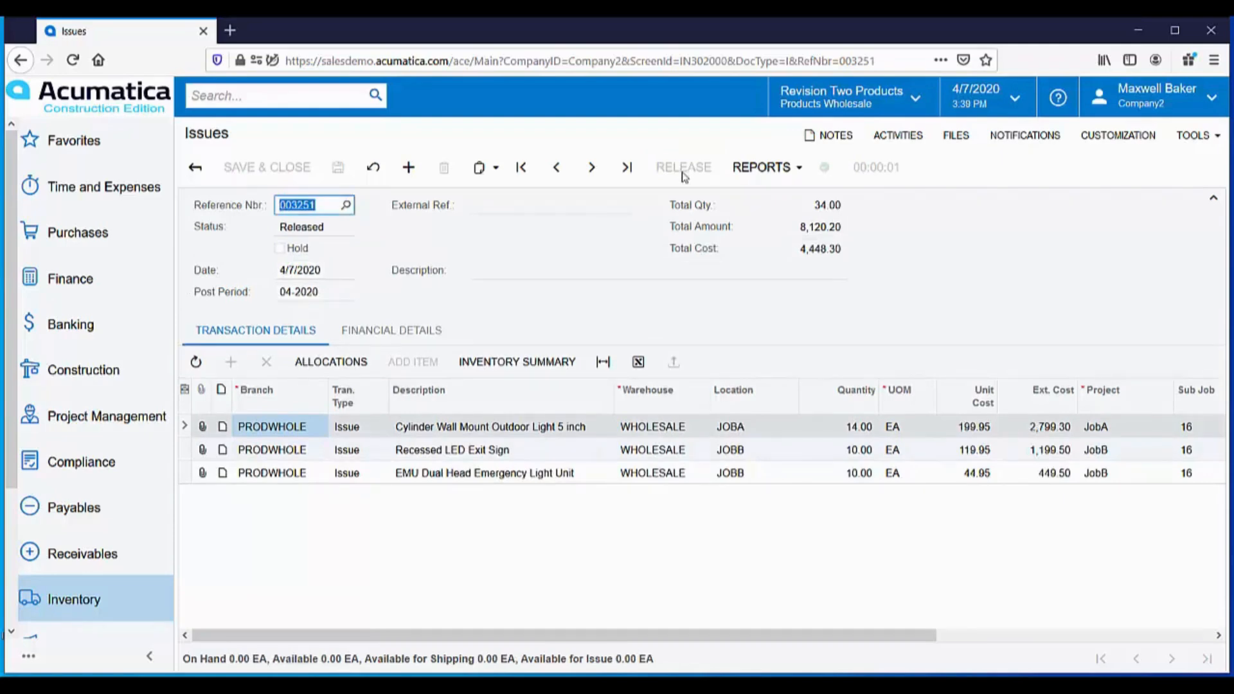
Review the JobA project's balances and the actual amount on its cost budget line for cost code 16-520, Lighting- Exterior
{"action": "left_click", "coordinate": [116, 380]}
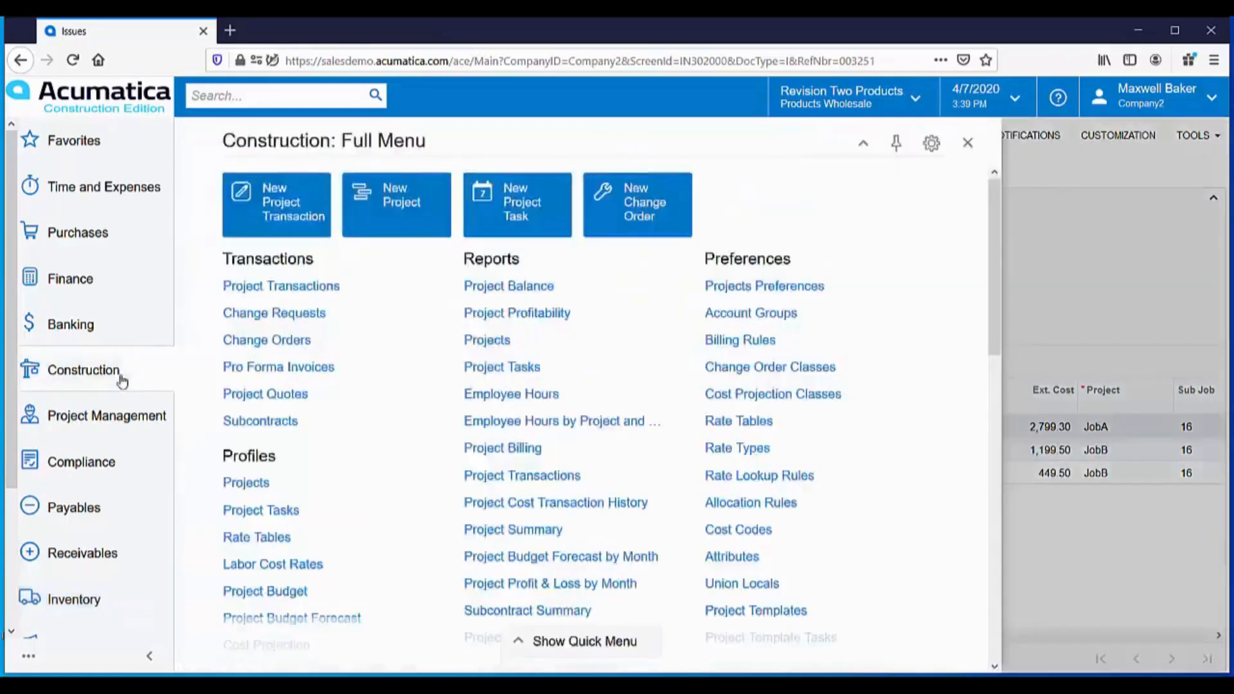
{"action": "left_click", "coordinate": [248, 483]}
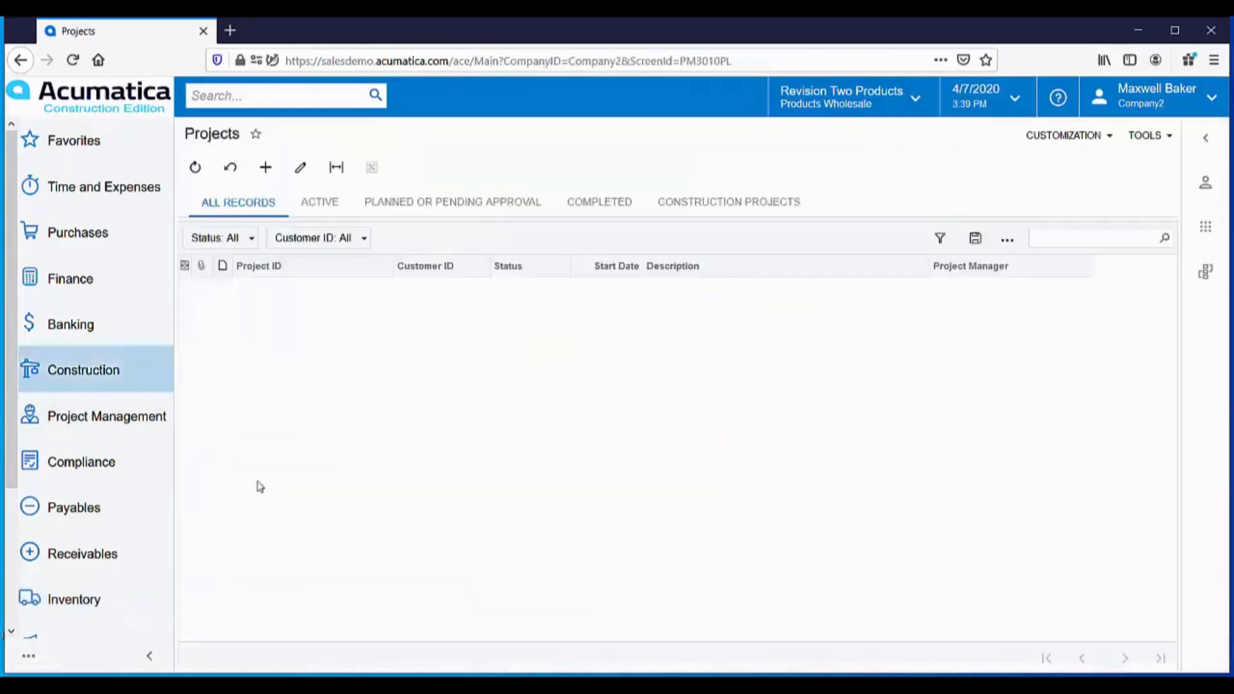
{"action": "left_click", "coordinate": [258, 315]}
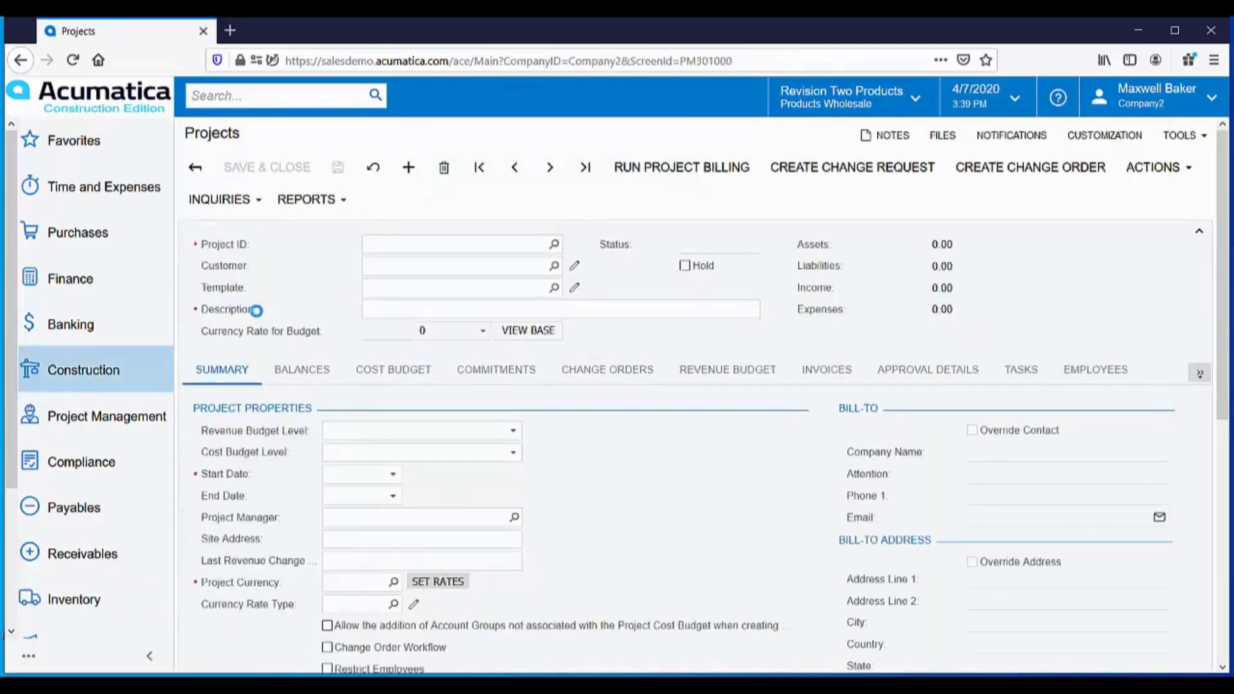
{"action": "left_click", "coordinate": [295, 369]}
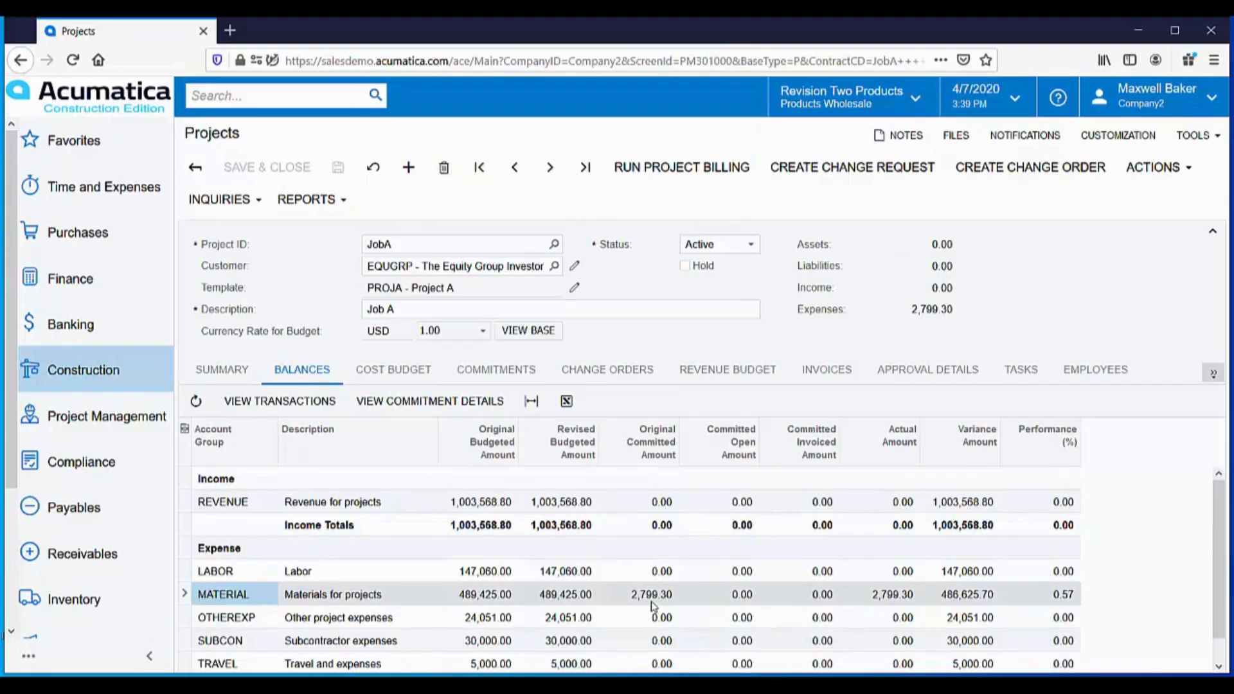
{"action": "left_click", "coordinate": [384, 376]}
{"action": "scroll", "coordinate": [535, 577], "scroll_direction": "down", "scroll_amount": 15}
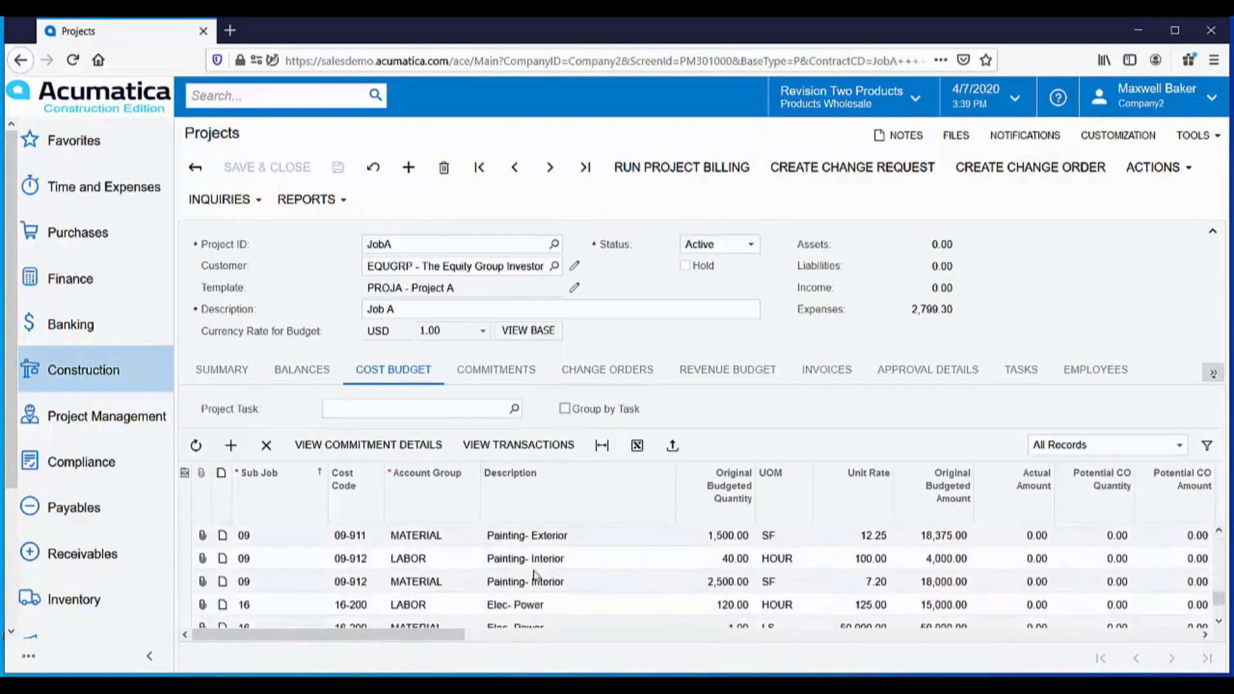
{"action": "scroll", "coordinate": [535, 576], "scroll_direction": "down", "scroll_amount": 3}
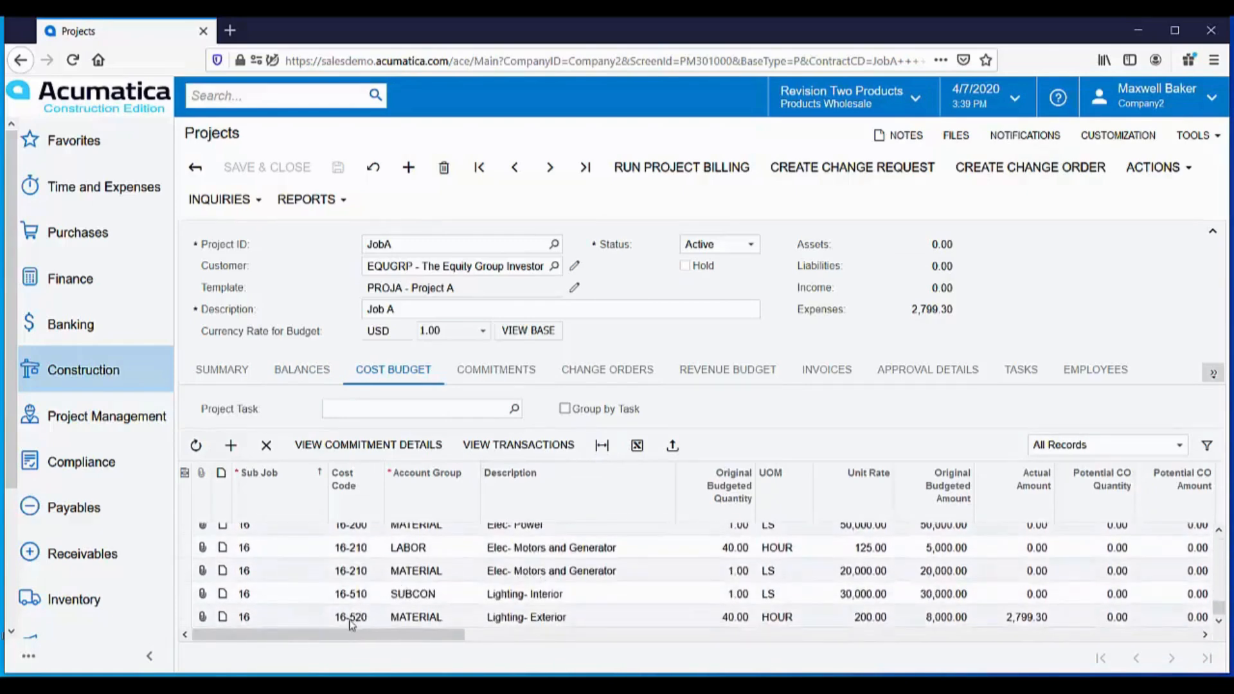